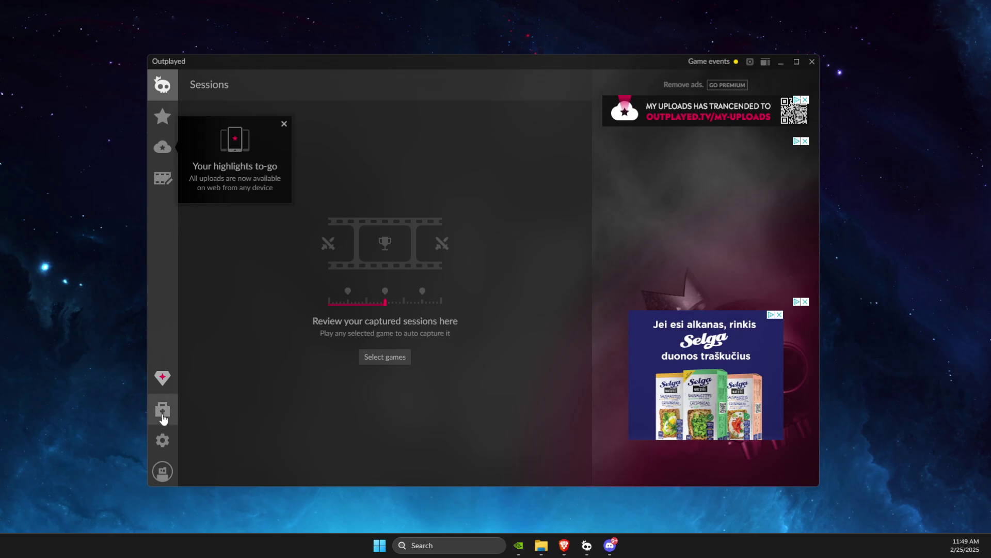
# Step: Open Outplayed's Capture settings, which apply to all games
pyautogui.click(162, 441)
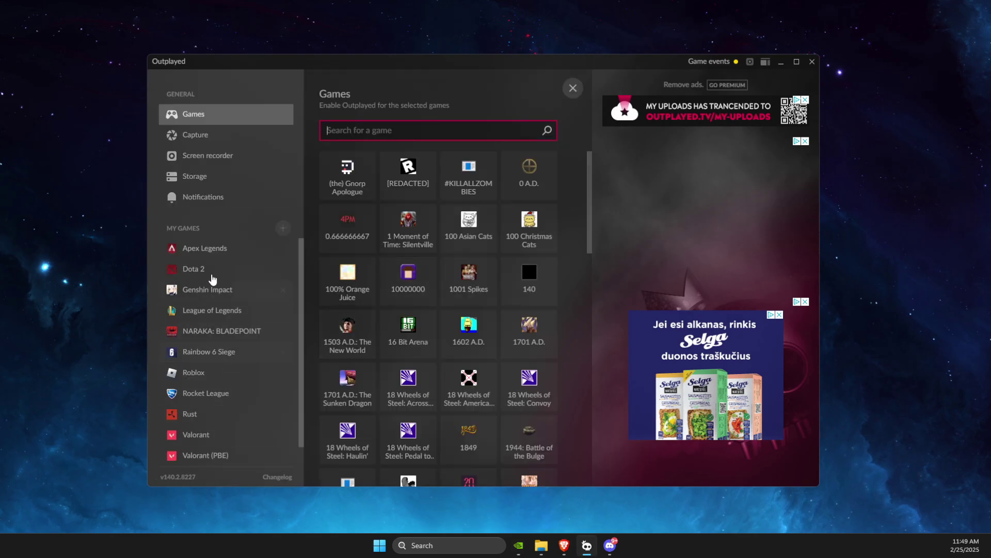
pyautogui.click(197, 135)
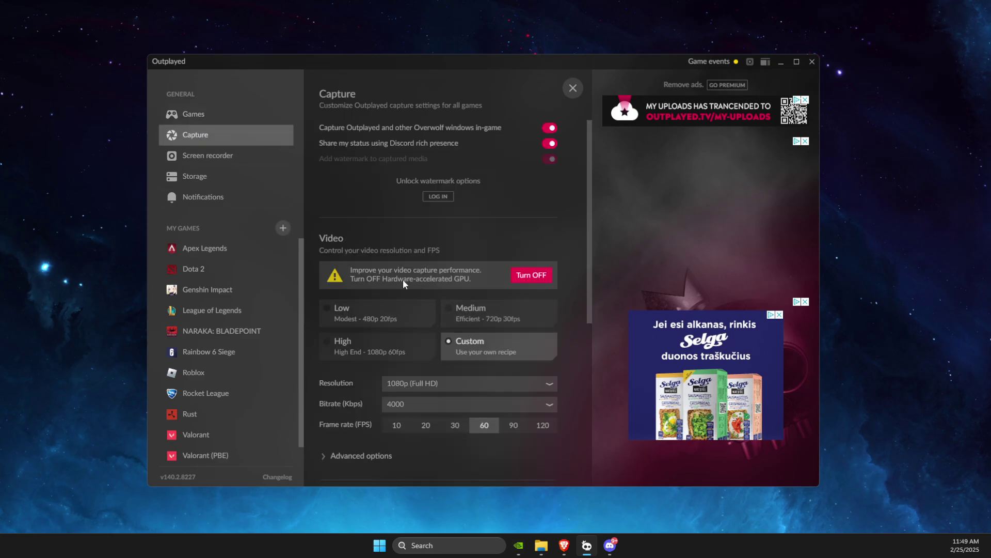
pyautogui.scroll(-1, 454, 206)
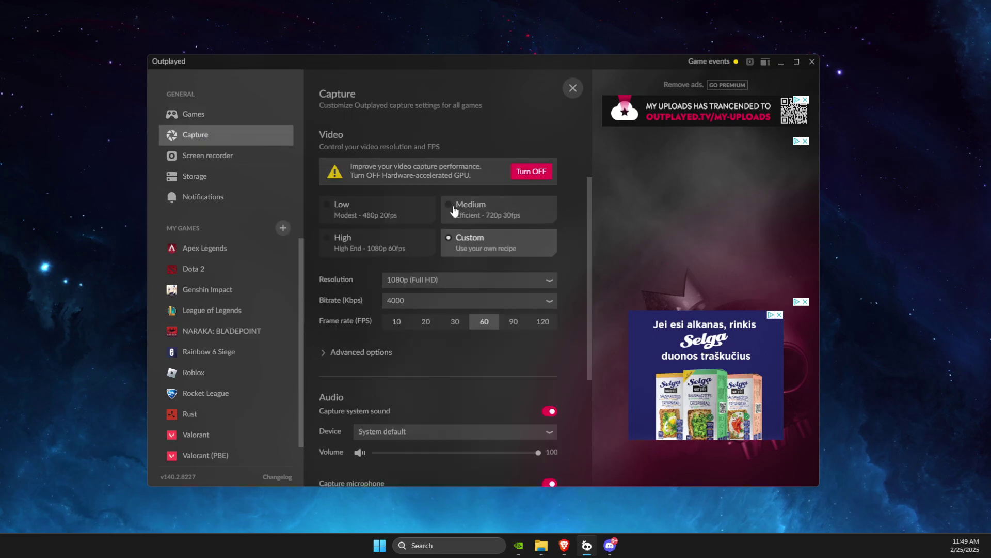
pyautogui.scroll(-1, 453, 207)
pyautogui.scroll(-1, 454, 209)
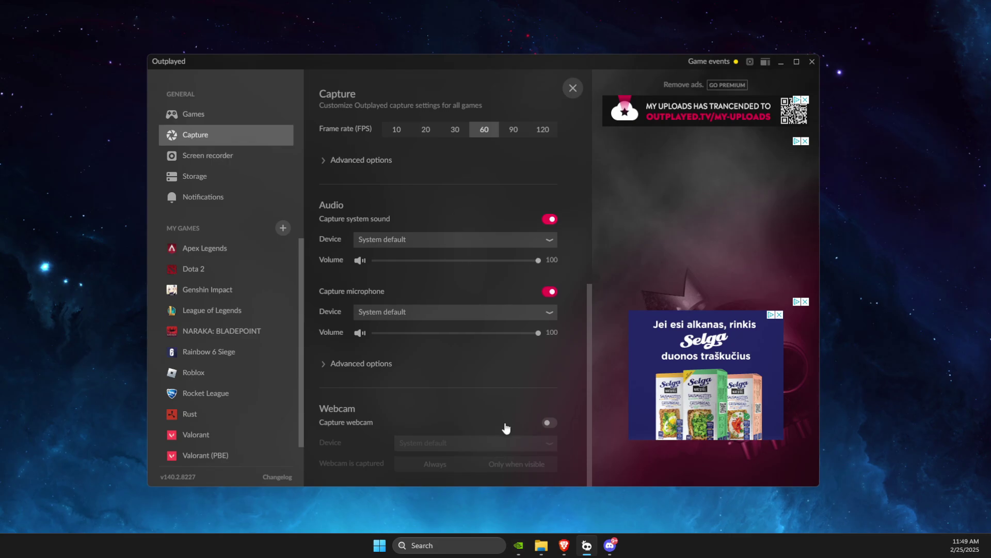
pyautogui.scroll(3, 503, 425)
pyautogui.scroll(1, 497, 407)
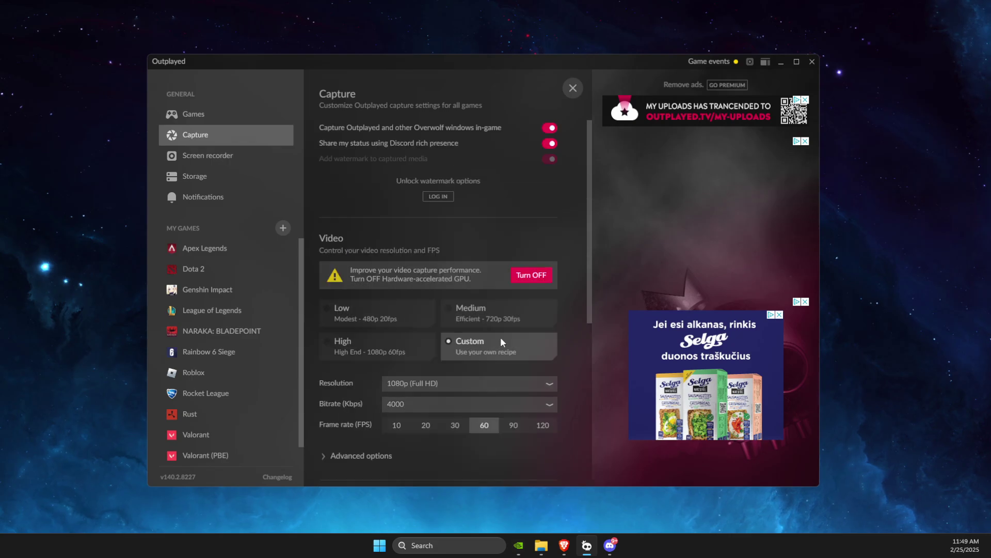
pyautogui.scroll(-3, 488, 263)
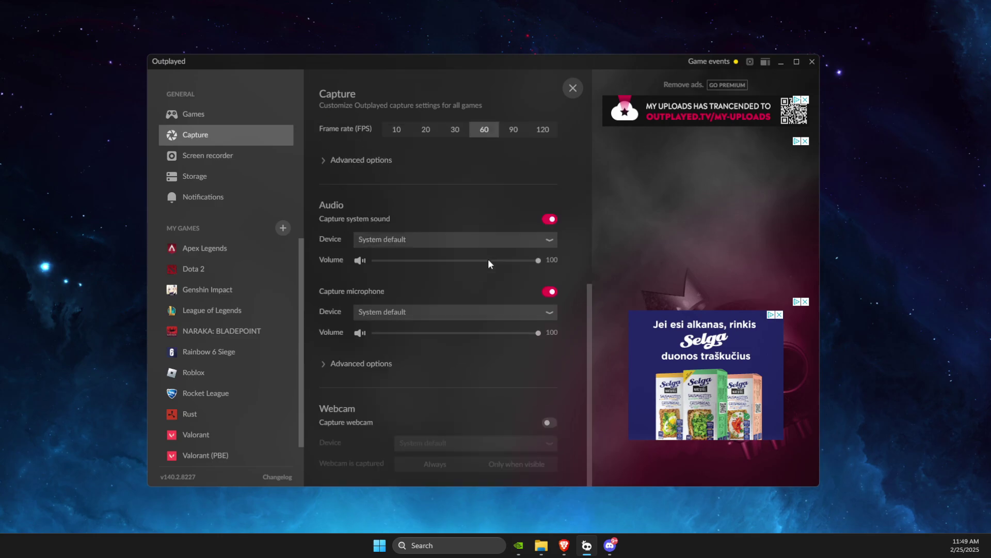
# Step: Expand the audio Advanced options and disable 'System sound captures only the game'
pyautogui.click(362, 364)
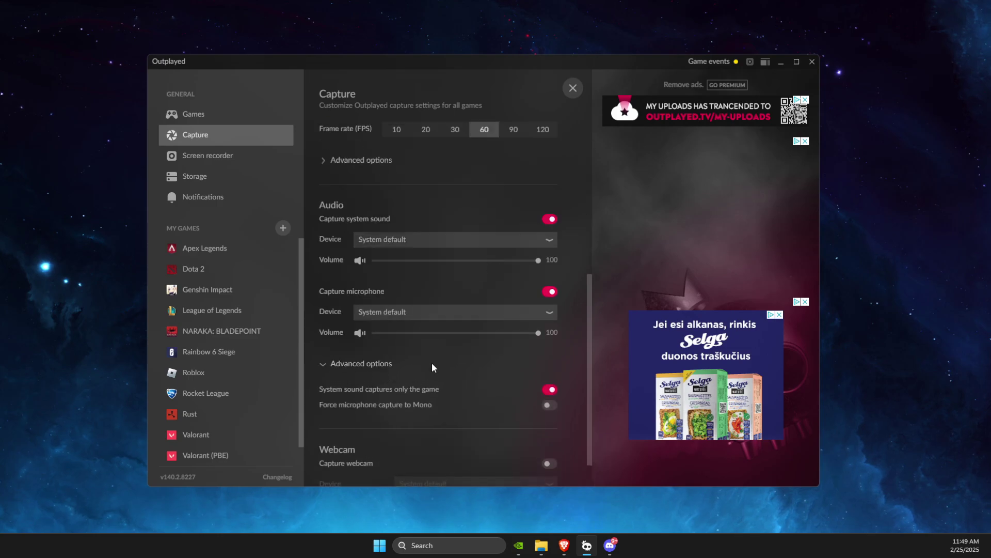
pyautogui.scroll(-1, 387, 360)
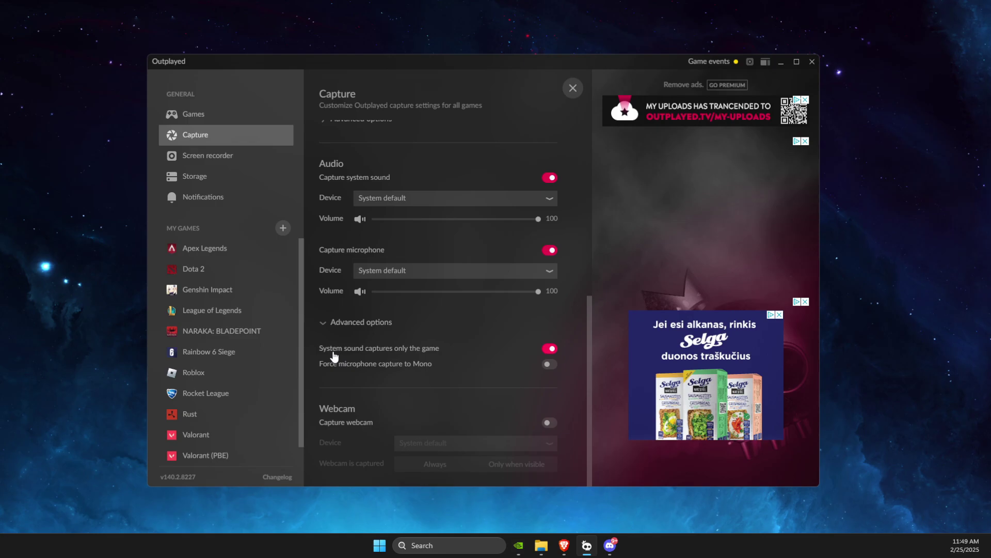
pyautogui.click(551, 349)
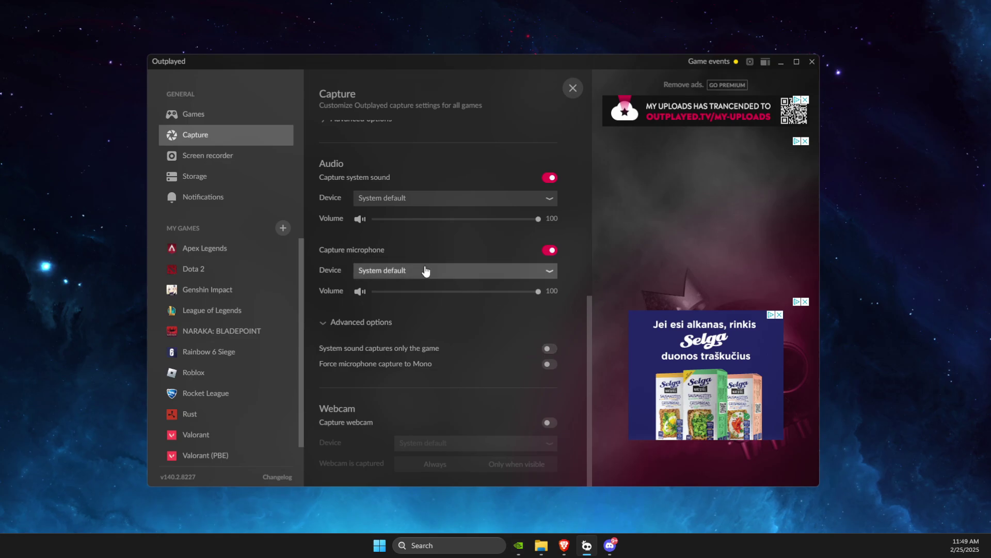
# Step: Open the Device dropdown under Capture system sound to list output devices
pyautogui.click(408, 199)
pyautogui.scroll(1, 413, 182)
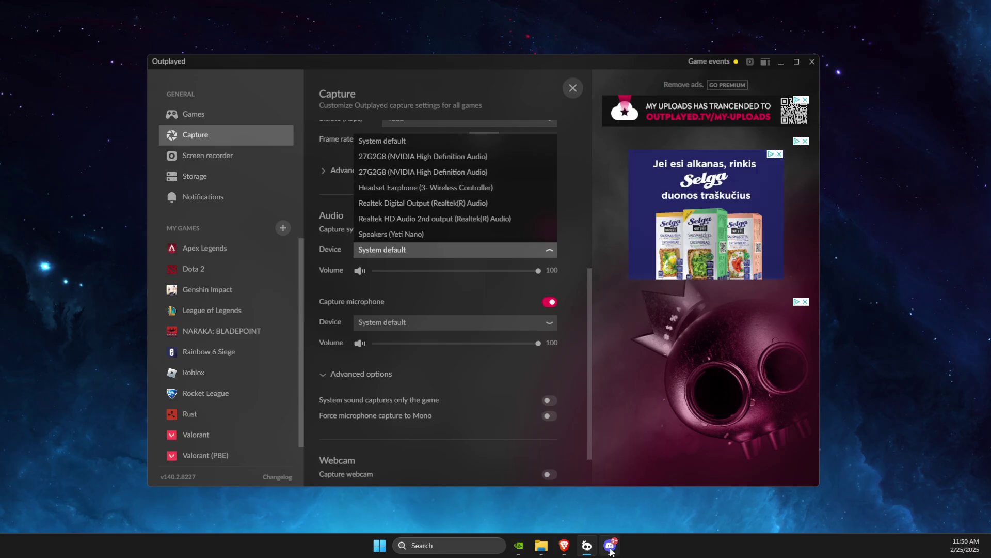
# Step: Open Discord's Voice & Video settings
pyautogui.click(610, 545)
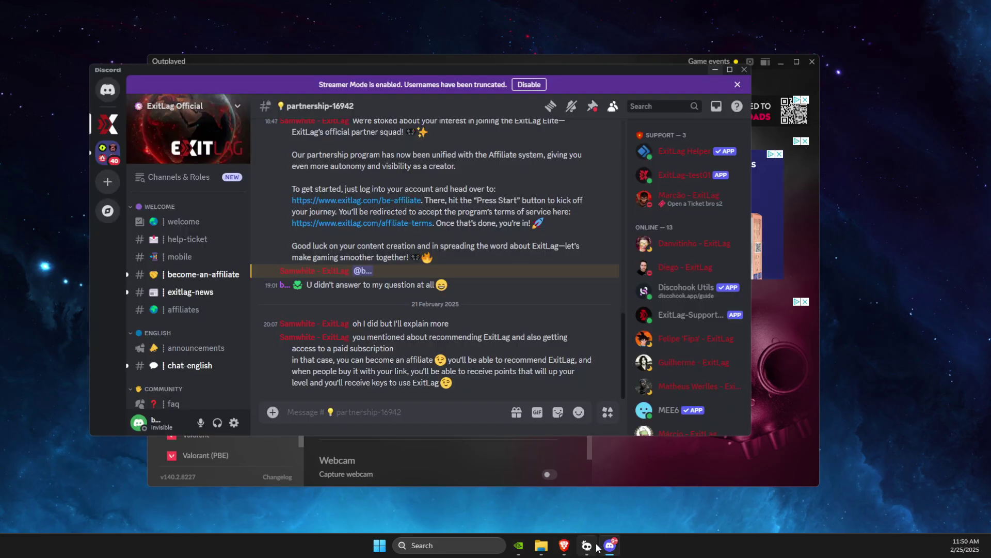
pyautogui.click(236, 425)
pyautogui.scroll(-3, 207, 310)
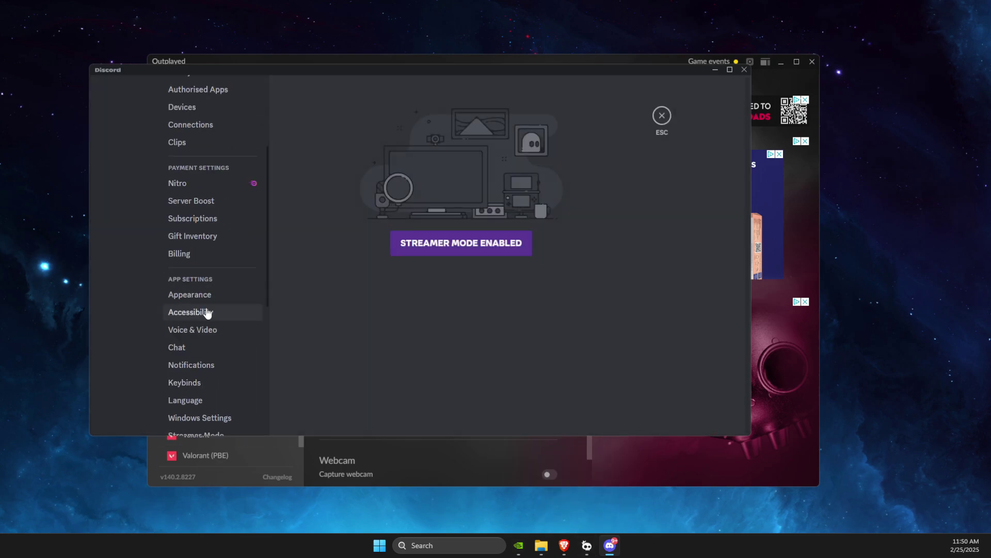
pyautogui.scroll(-1, 220, 289)
pyautogui.click(204, 279)
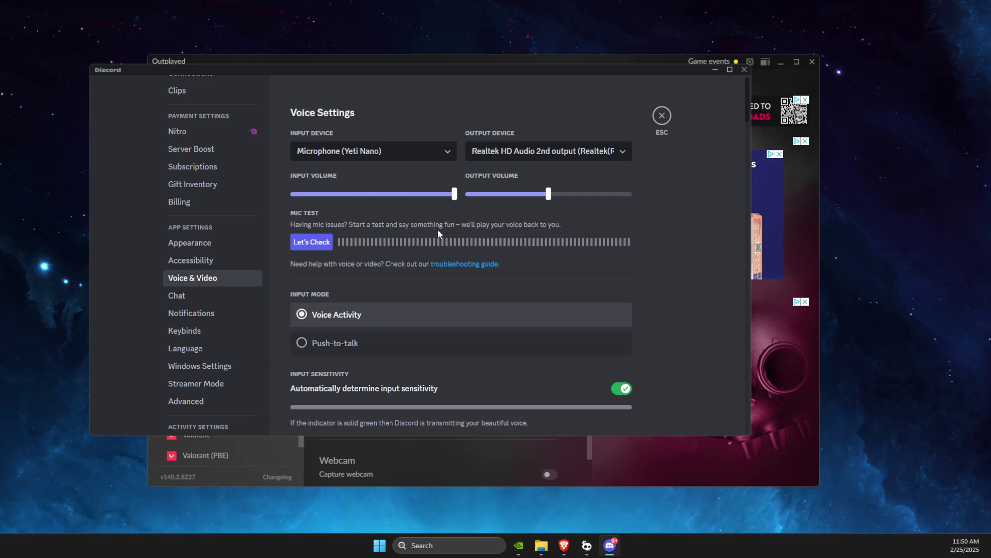
# Step: Set Discord's output device to Headset Earphone, then return to Outplayed
pyautogui.click(529, 150)
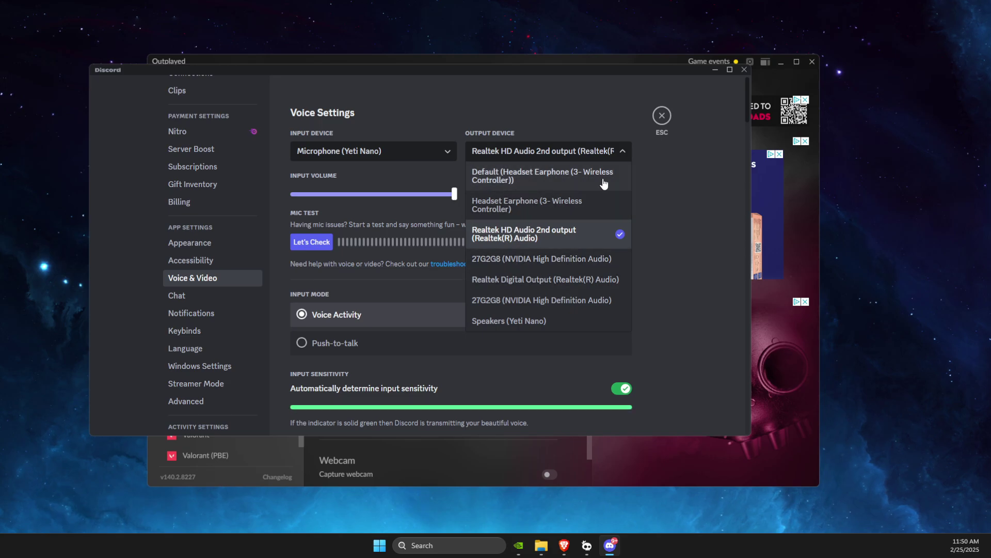
pyautogui.click(661, 115)
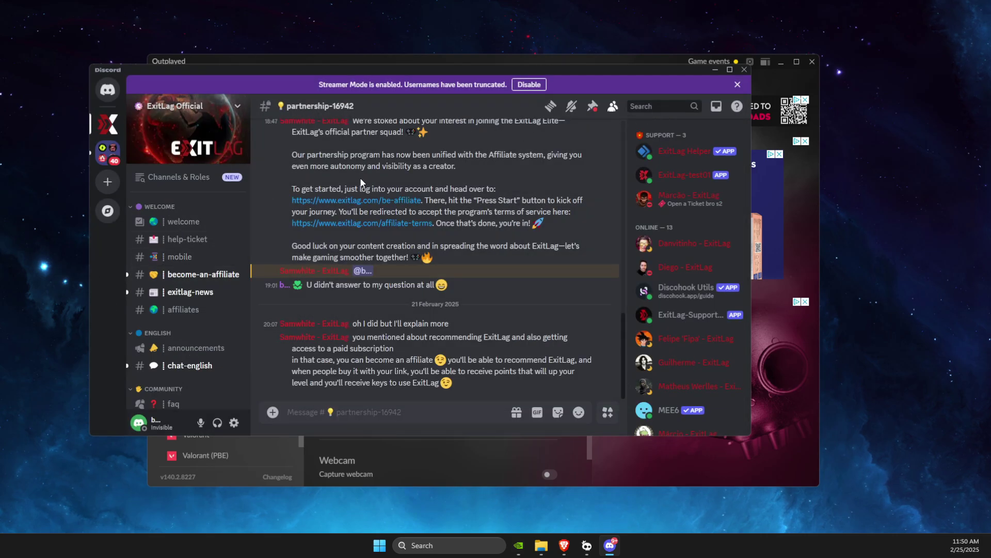
pyautogui.click(714, 69)
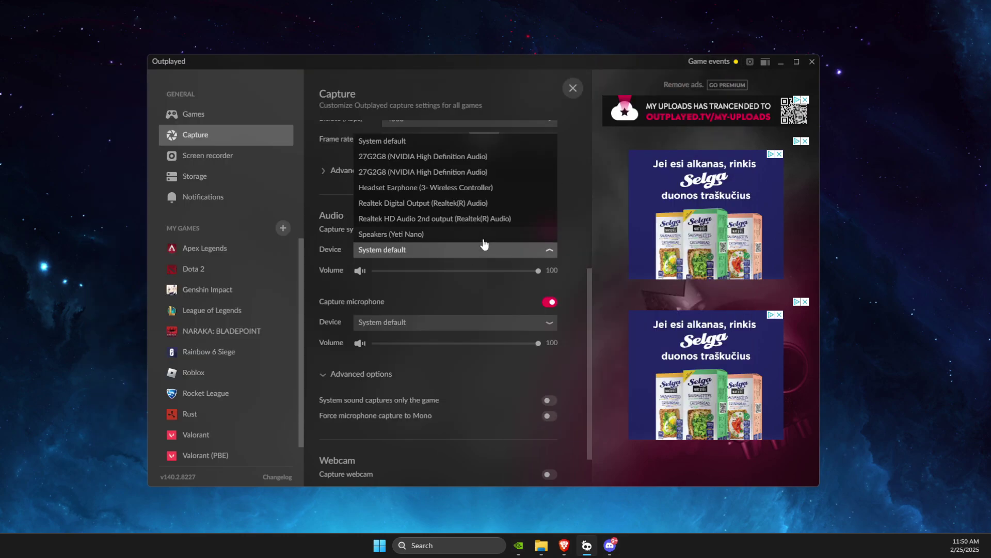